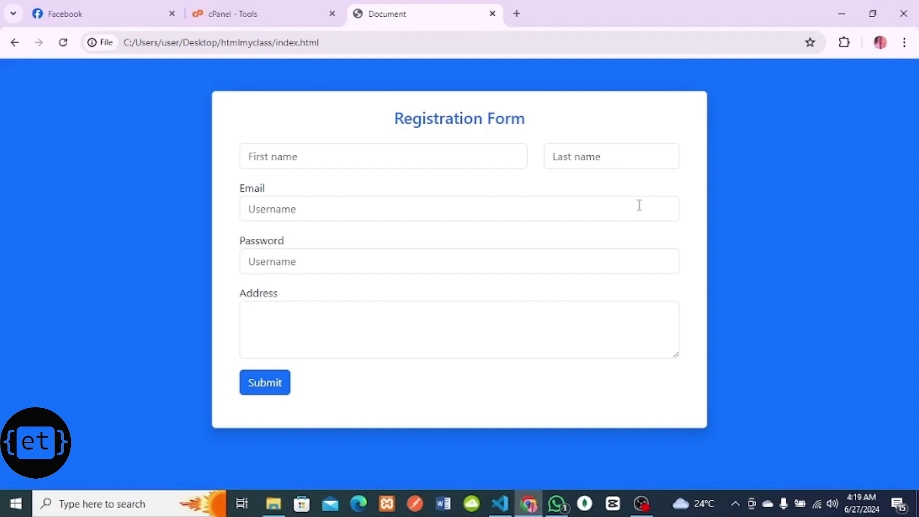
Step: Switch from the local registration form page to the cPanel Tools tab in Chrome
{"action": "left_click", "coordinate": [249, 14]}
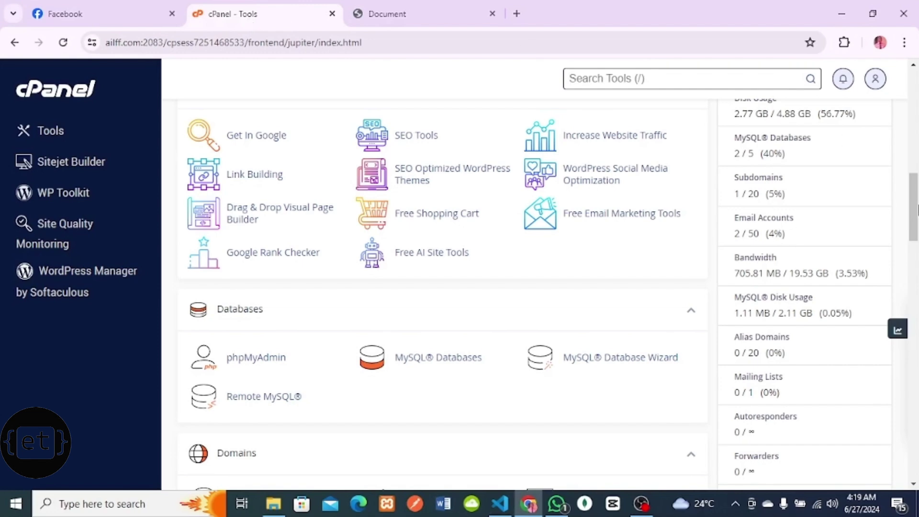
{"action": "left_click_drag", "start_coordinate": [917, 209], "coordinate": [917, 117]}
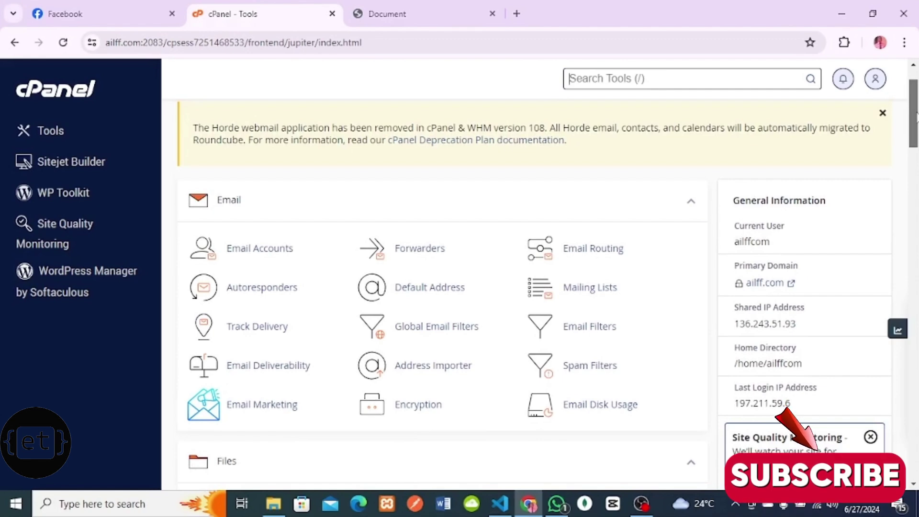
{"action": "left_click_drag", "start_coordinate": [917, 117], "coordinate": [917, 257]}
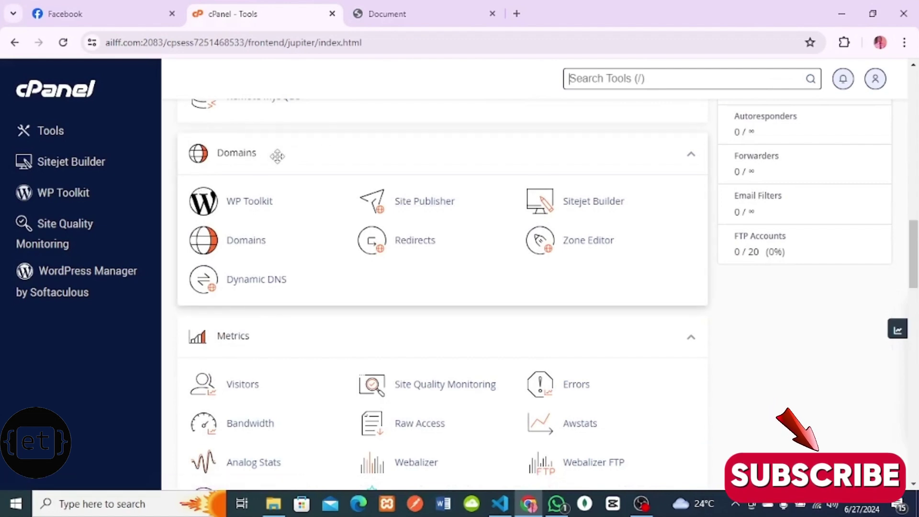
Step: Add the new domain king.ailff.com from the Domains page and submit it
{"action": "left_click", "coordinate": [248, 244]}
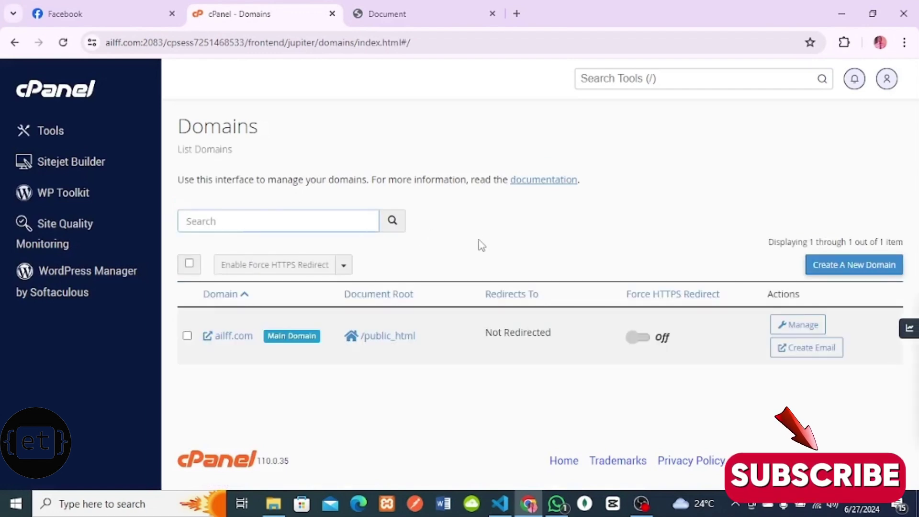
{"action": "left_click", "coordinate": [825, 272]}
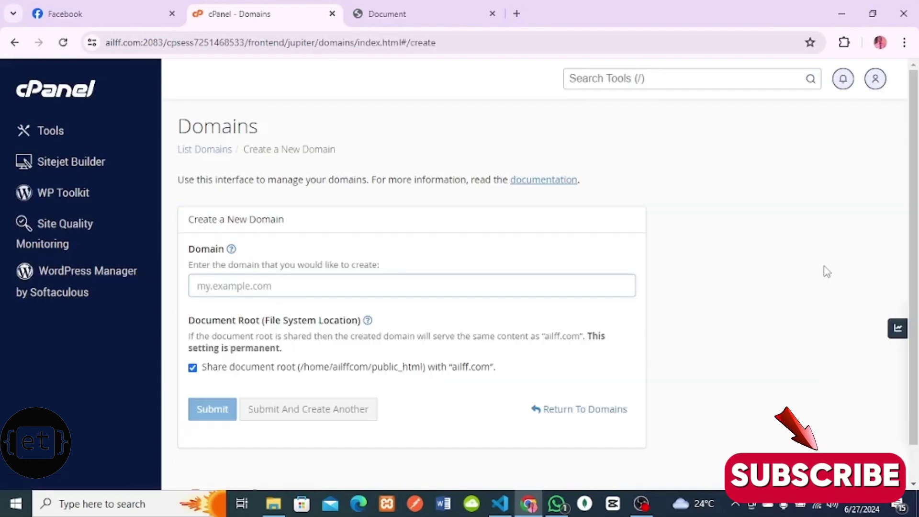
{"action": "left_click", "coordinate": [254, 286]}
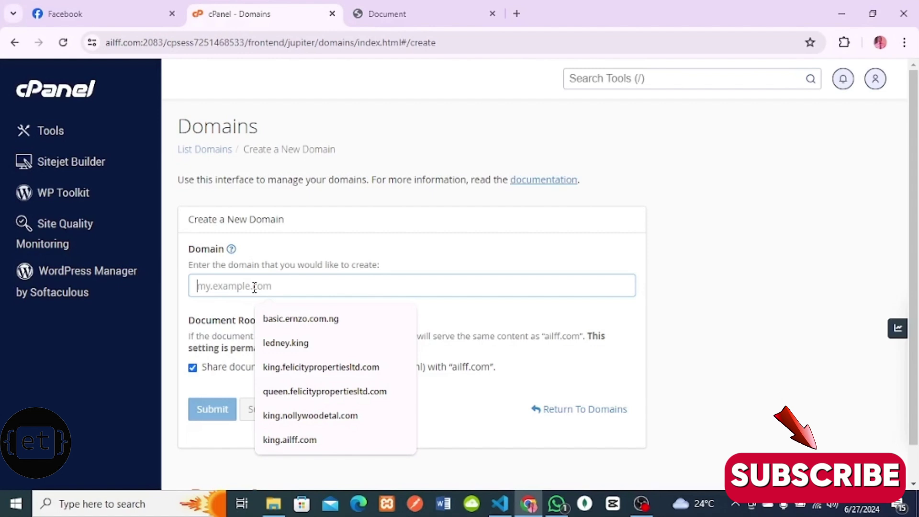
{"action": "type", "text": "king"}
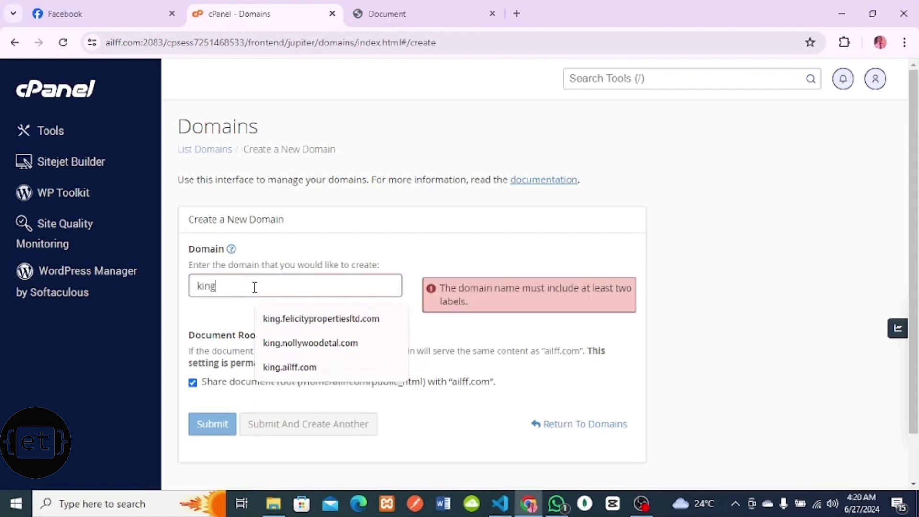
{"action": "type", "text": "."}
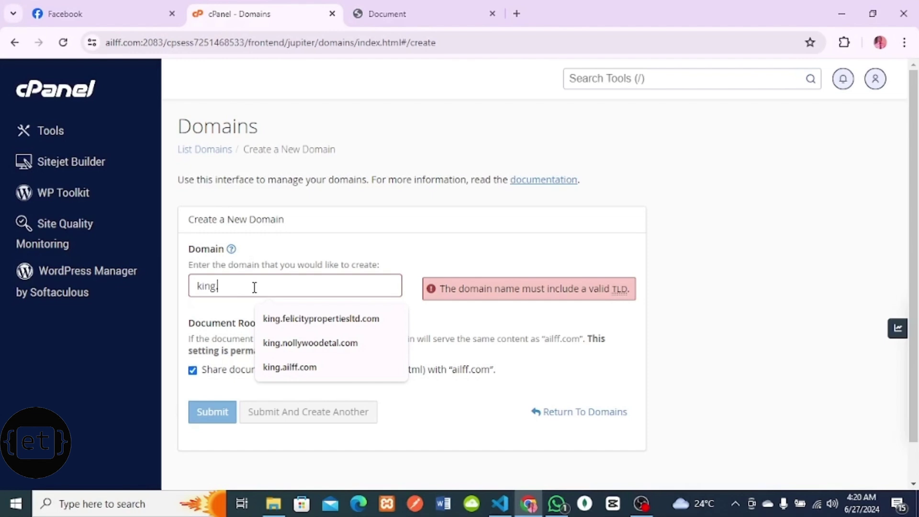
{"action": "type", "text": "ai"}
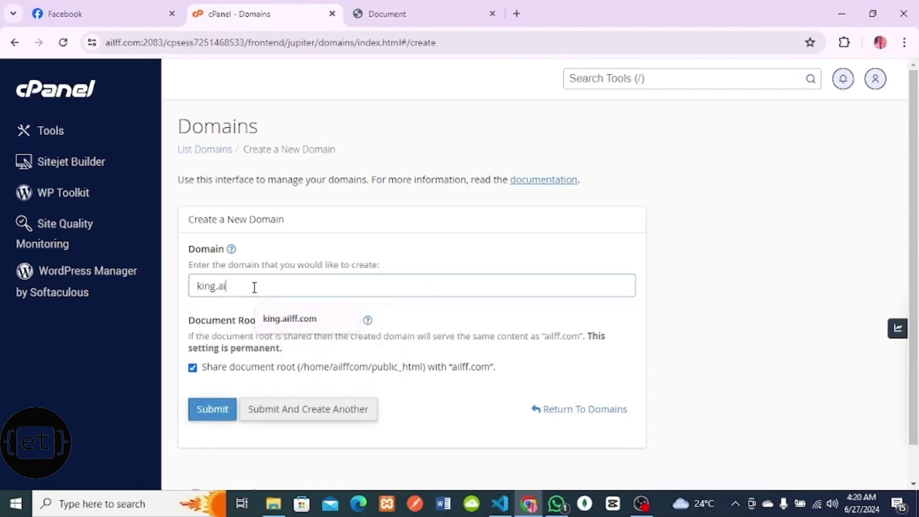
{"action": "type", "text": "lff"}
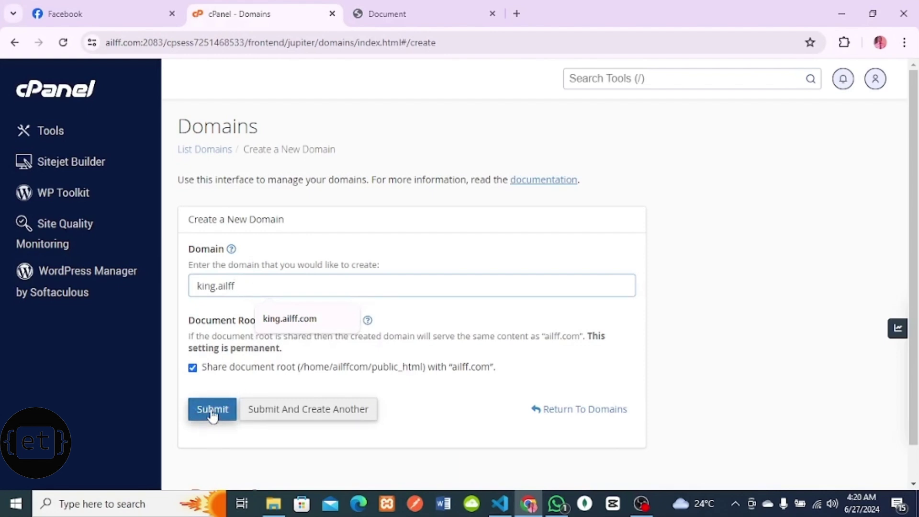
{"action": "type", "text": ".com"}
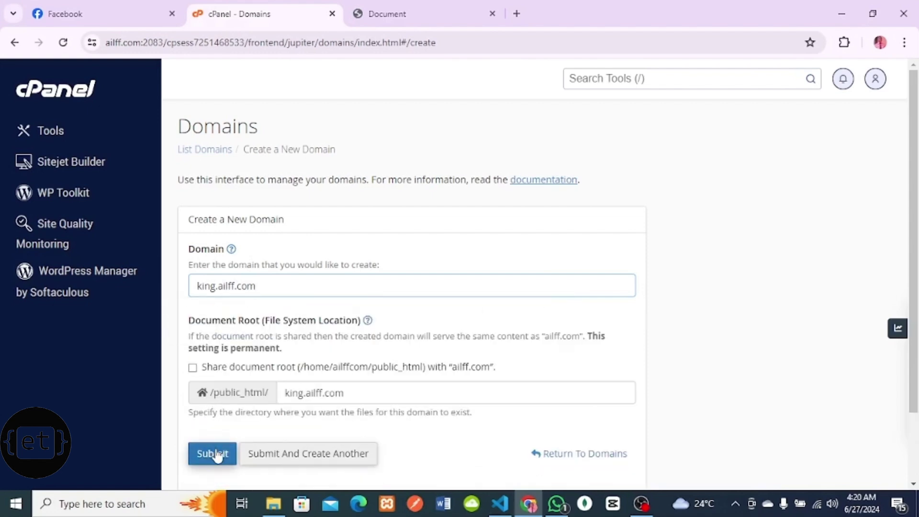
{"action": "left_click", "coordinate": [216, 455]}
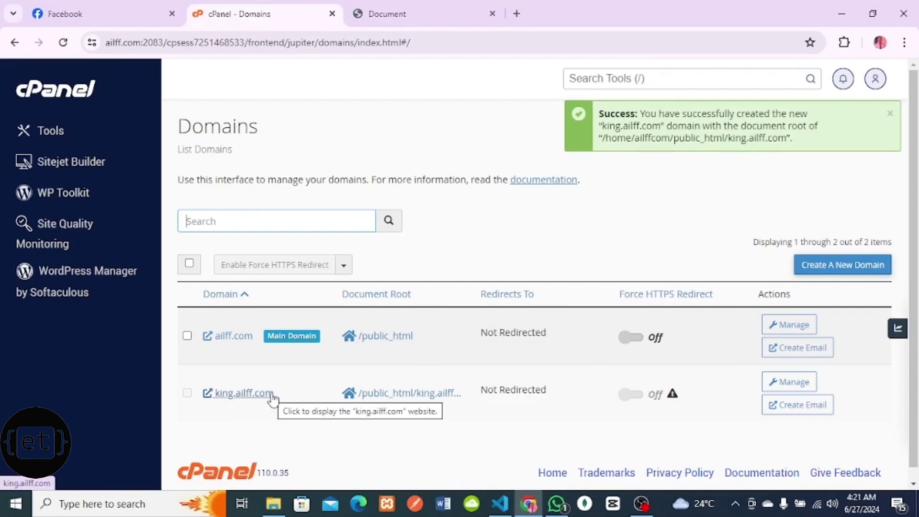
Step: Open the /public_html/king.ailff.com document root in File Manager
{"action": "left_click", "coordinate": [378, 400]}
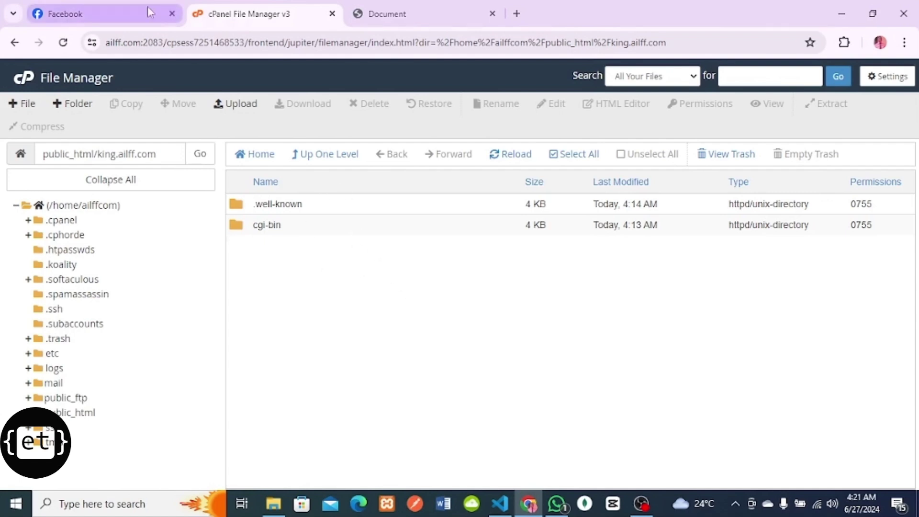
Step: Return to the local registration form page tab
{"action": "left_click", "coordinate": [396, 11]}
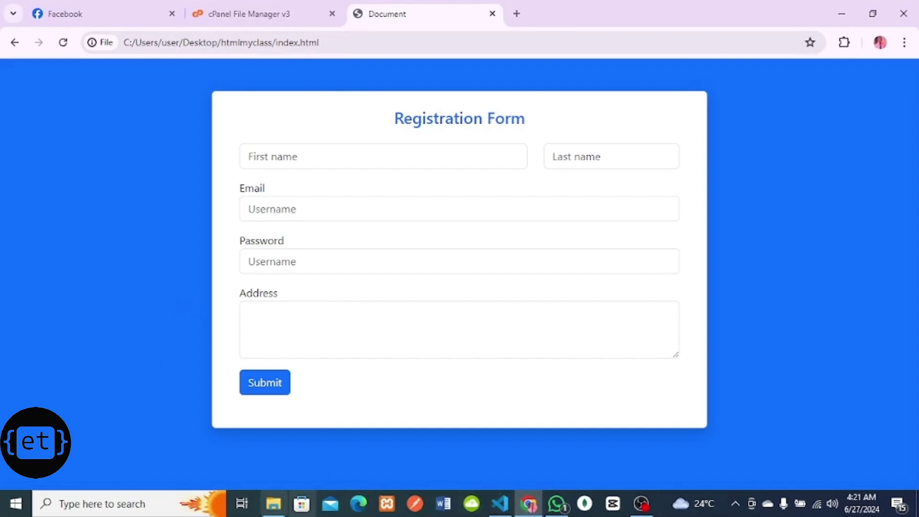
Step: Review index.html from line 1 in VS Code, then bring up File Explorer on the Desktop
{"action": "left_click", "coordinate": [276, 505]}
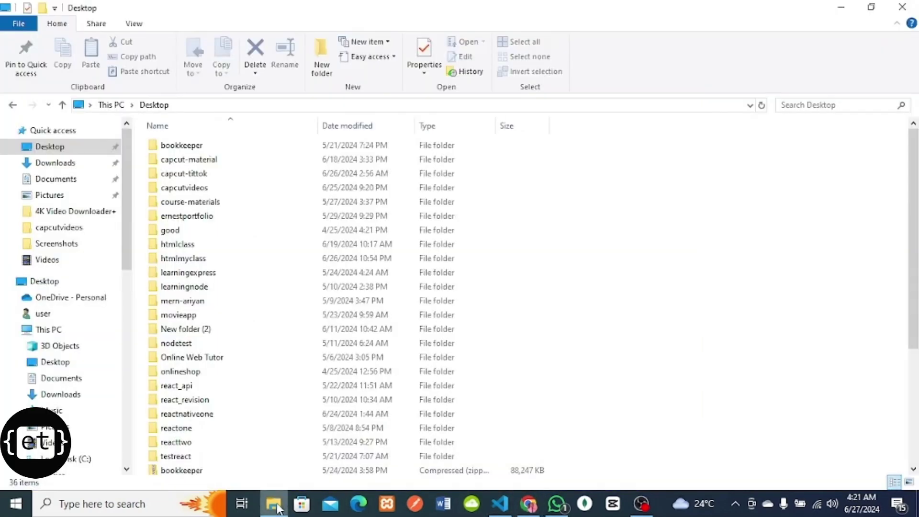
{"action": "left_click", "coordinate": [506, 510]}
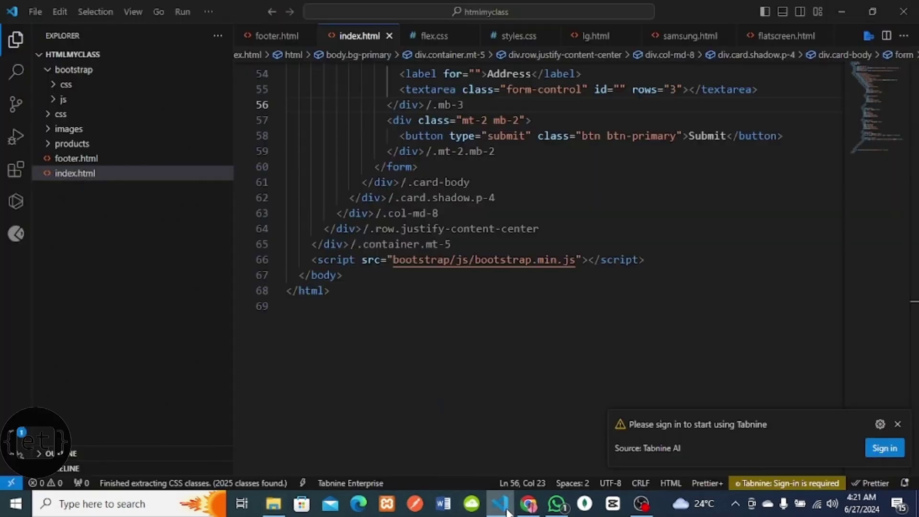
{"action": "right_click", "coordinate": [506, 510]}
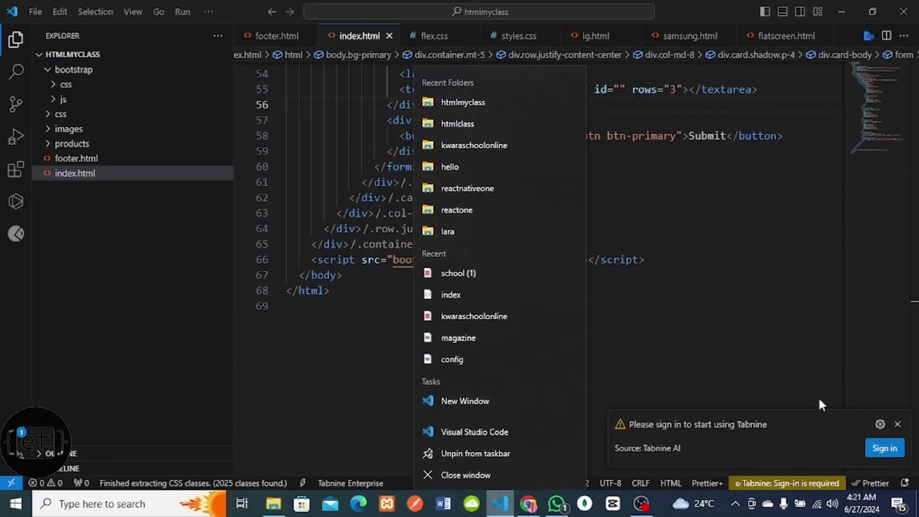
{"action": "left_click", "coordinate": [897, 424]}
{"action": "scroll", "coordinate": [895, 418], "scroll_direction": "up", "scroll_amount": 10}
{"action": "scroll", "coordinate": [895, 418], "scroll_direction": "up", "scroll_amount": 4}
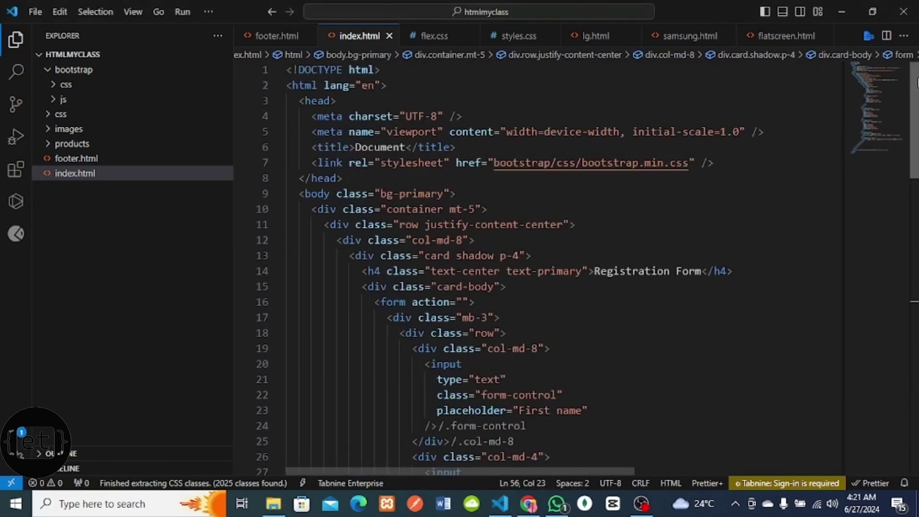
{"action": "left_click", "coordinate": [281, 509]}
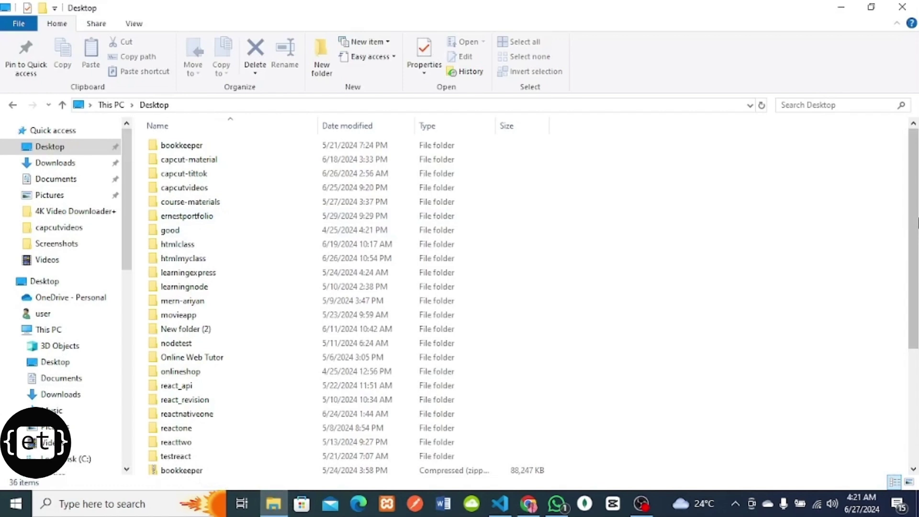
Step: Compress the htmlmyclass folder into a zipped htmlmyclass file on the Desktop, keeping the default name
{"action": "double_click", "coordinate": [185, 261]}
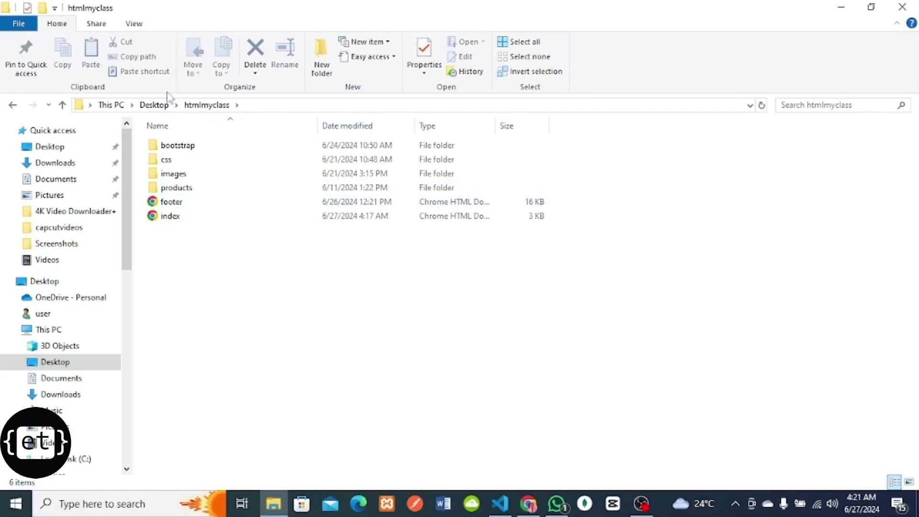
{"action": "left_click", "coordinate": [12, 105]}
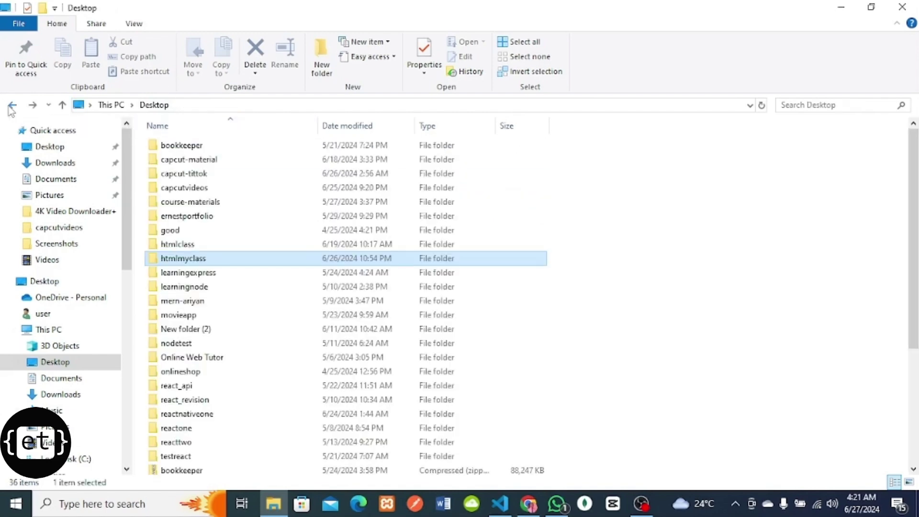
{"action": "mouse_move", "coordinate": [179, 262]}
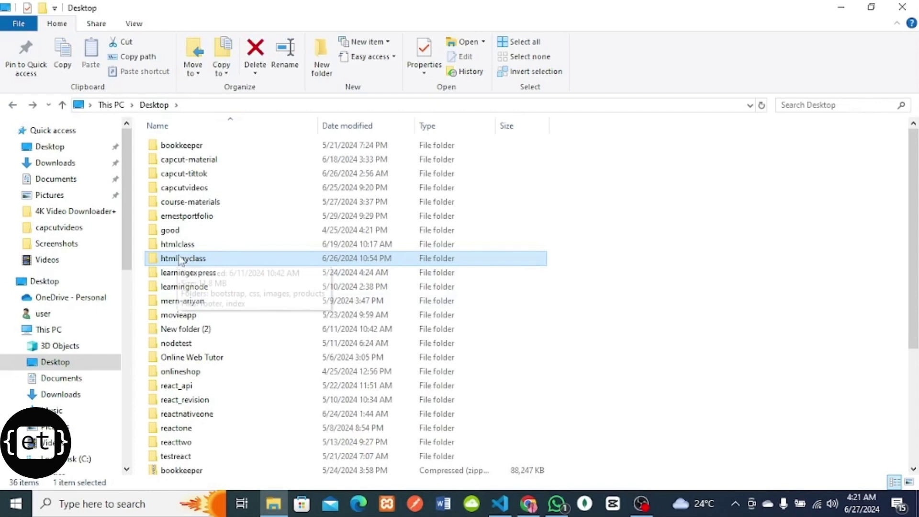
{"action": "right_click", "coordinate": [179, 262]}
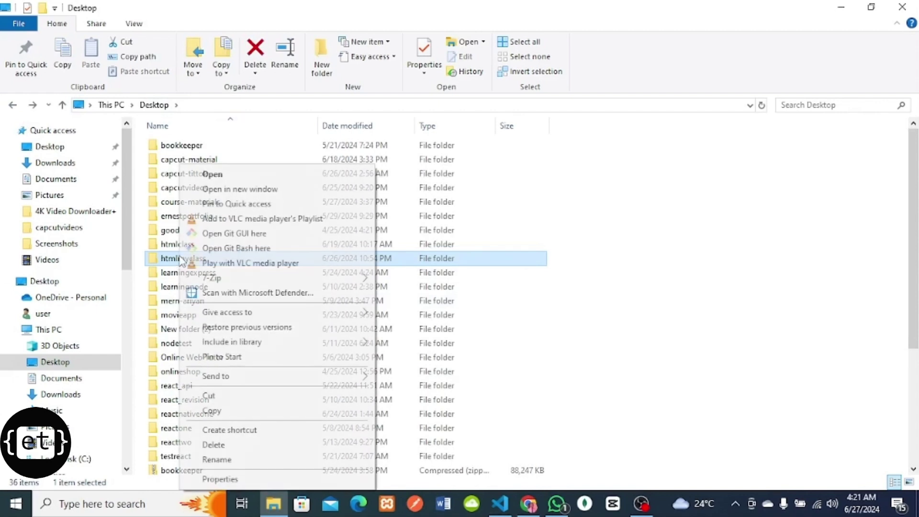
{"action": "mouse_move", "coordinate": [261, 381]}
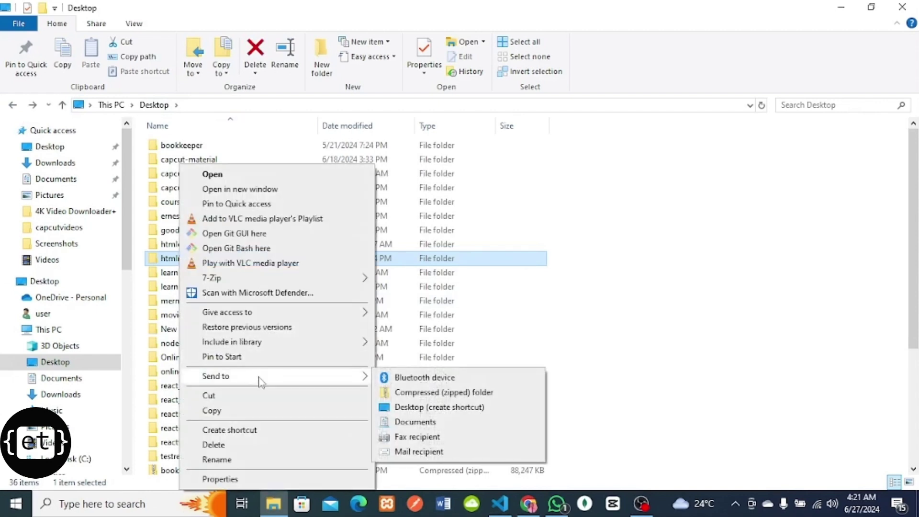
{"action": "left_click", "coordinate": [425, 394]}
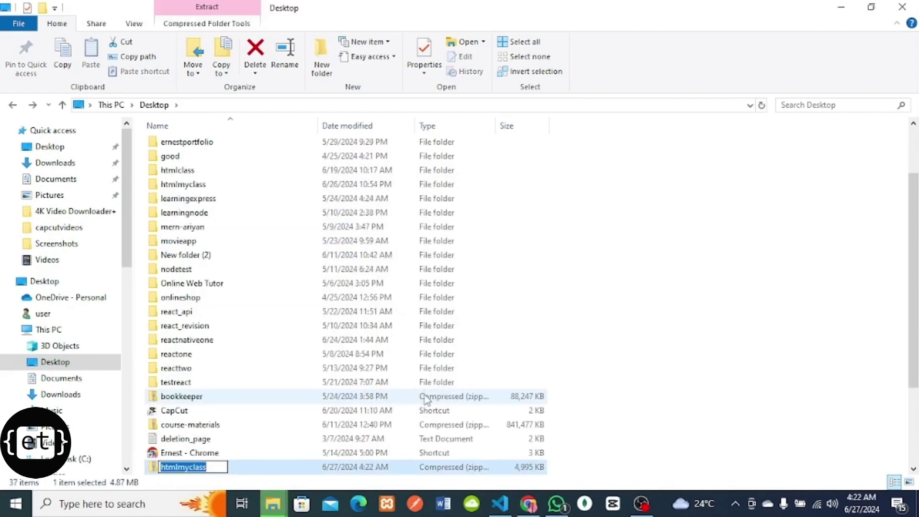
{"action": "left_click", "coordinate": [769, 435]}
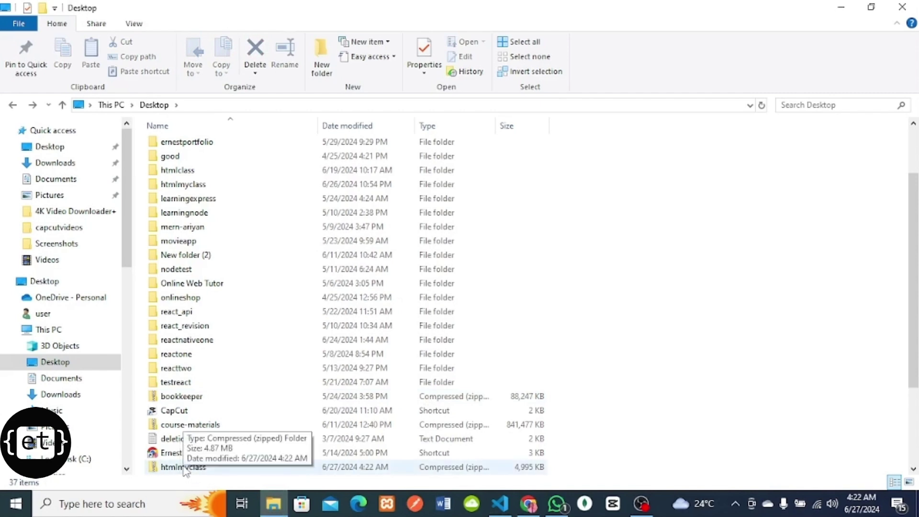
Step: Upload htmlmyclass.zip from the Desktop to the king.ailff.com folder in cPanel
{"action": "left_click", "coordinate": [528, 510]}
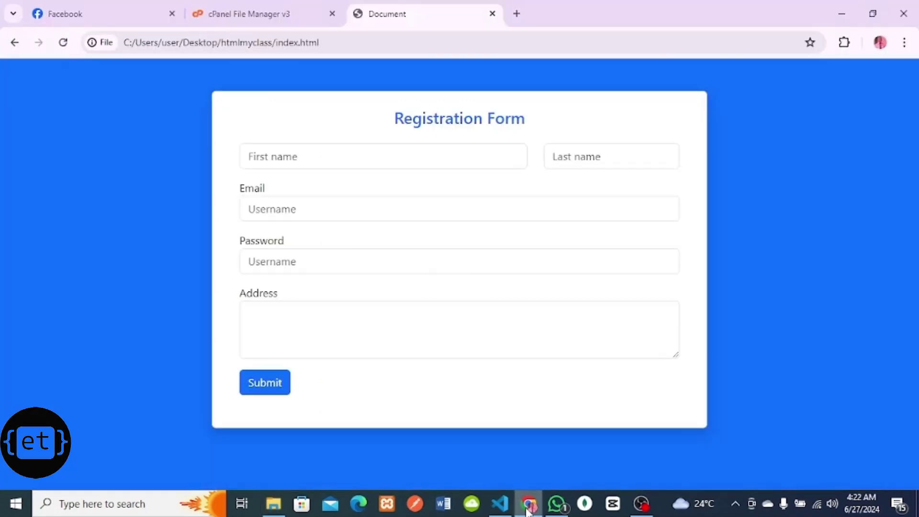
{"action": "left_click", "coordinate": [255, 13]}
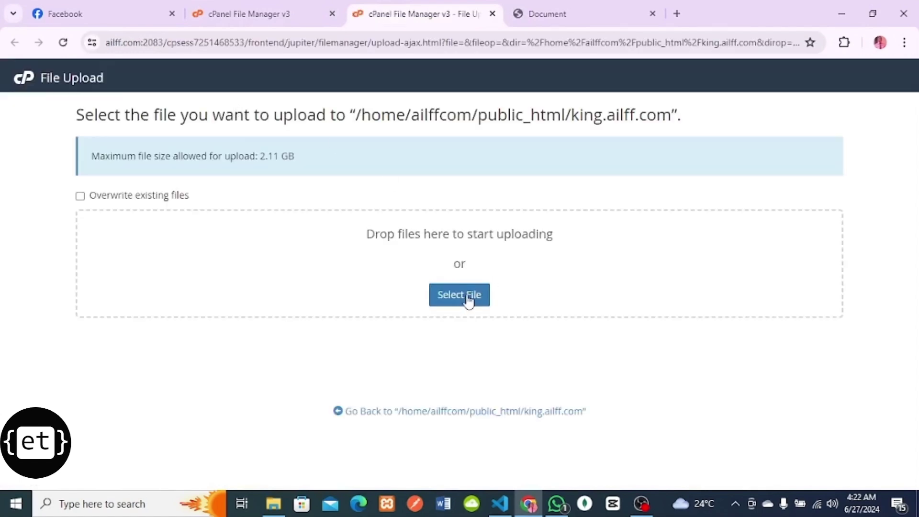
{"action": "left_click", "coordinate": [470, 296]}
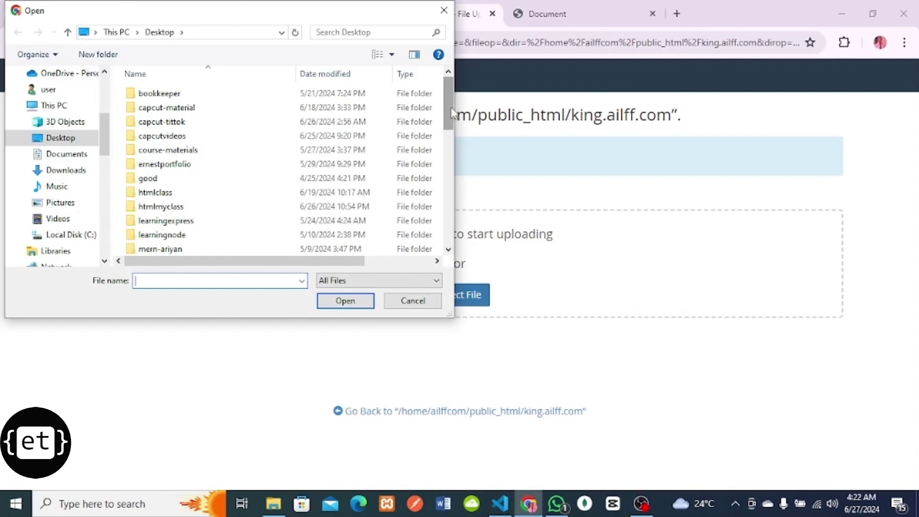
{"action": "left_click_drag", "start_coordinate": [451, 114], "coordinate": [441, 214]}
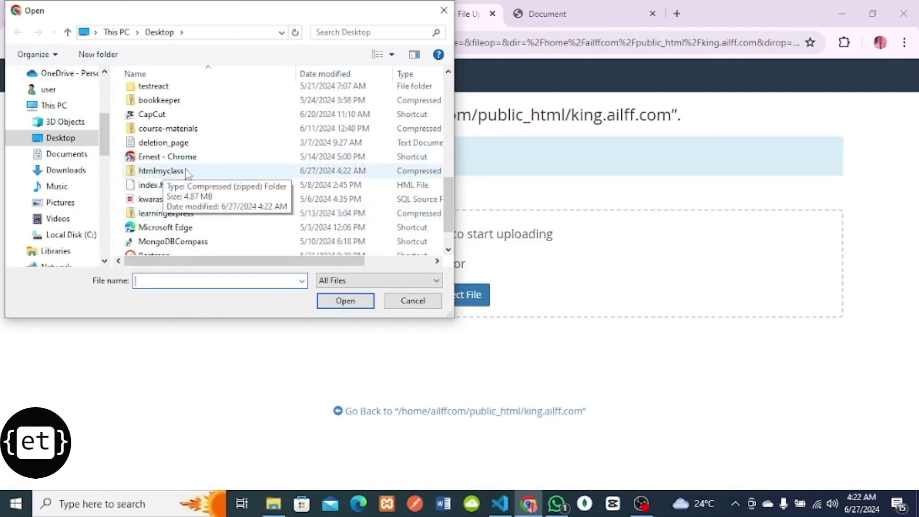
{"action": "double_click", "coordinate": [161, 171]}
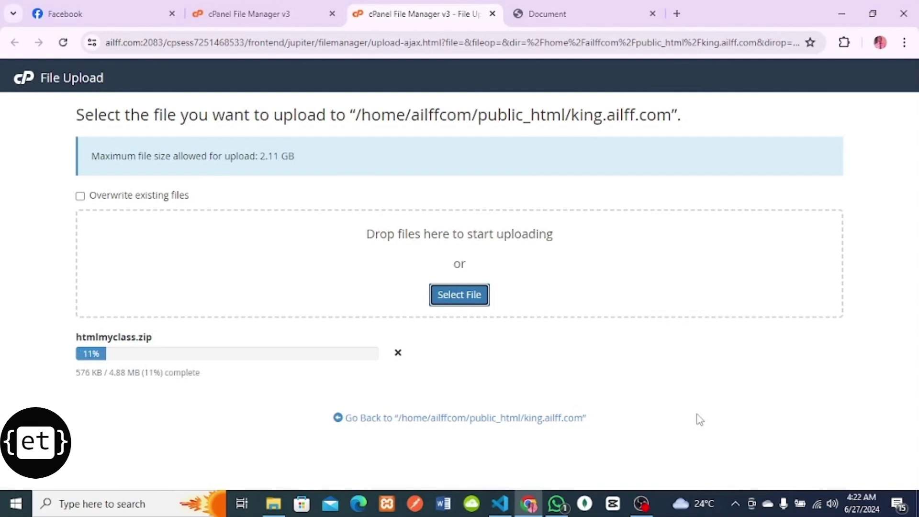
Step: Pause and resume the screen recording, then return to the finished 100% upload page
{"action": "left_click", "coordinate": [642, 507]}
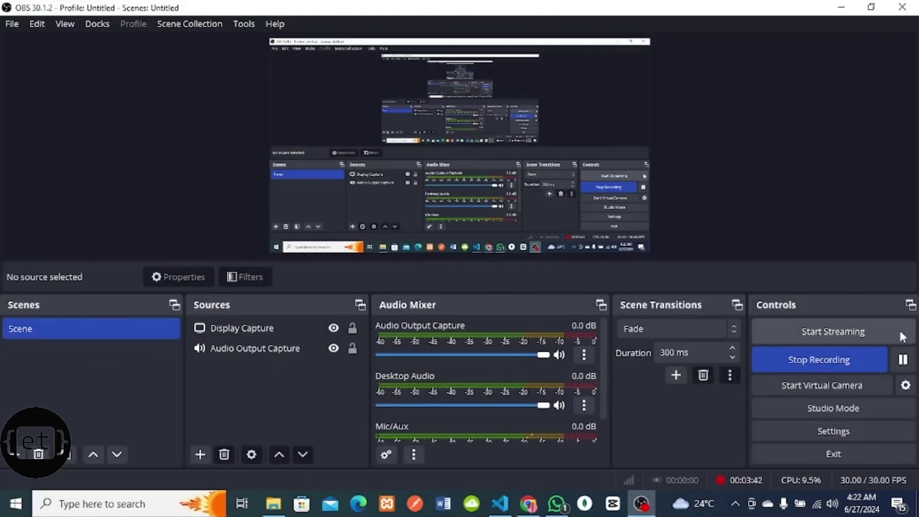
{"action": "left_click", "coordinate": [902, 360]}
{"action": "left_click", "coordinate": [902, 360]}
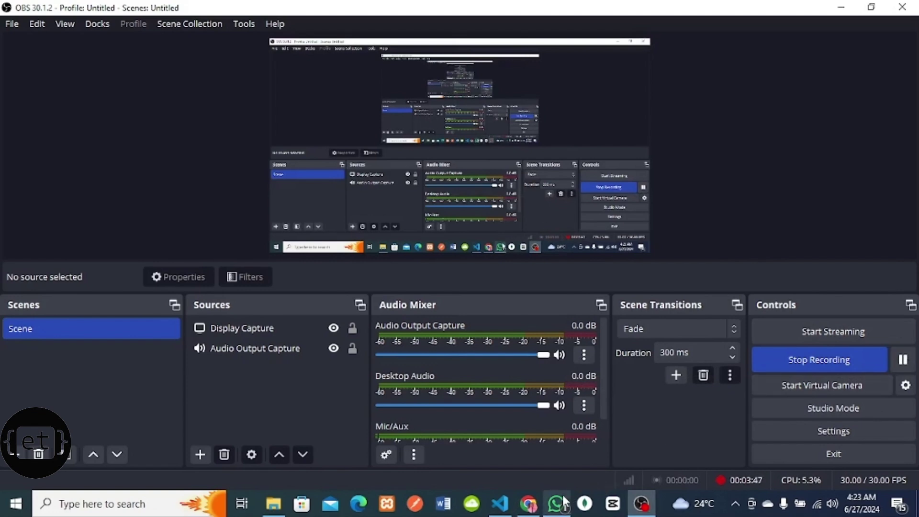
{"action": "left_click", "coordinate": [531, 506]}
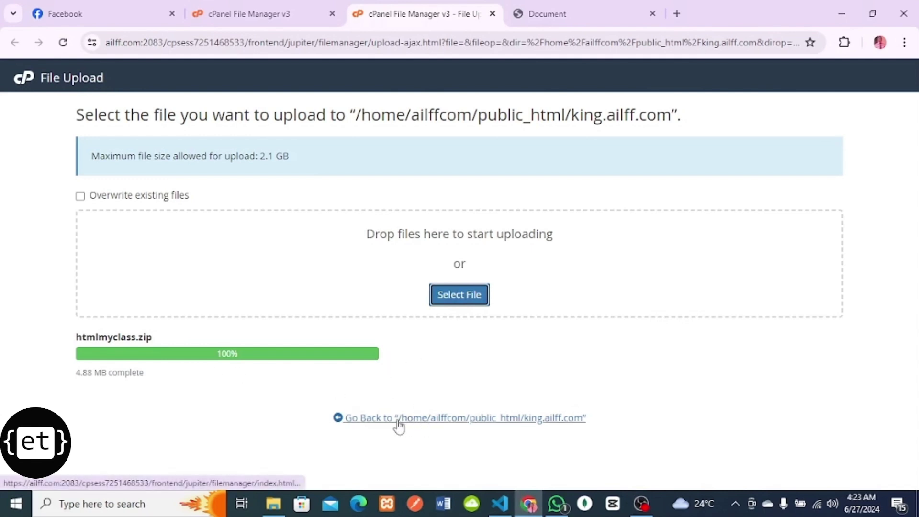
Step: Extract htmlmyclass.zip into /public_html/king.ailff.com and close the extraction results
{"action": "left_click", "coordinate": [413, 422]}
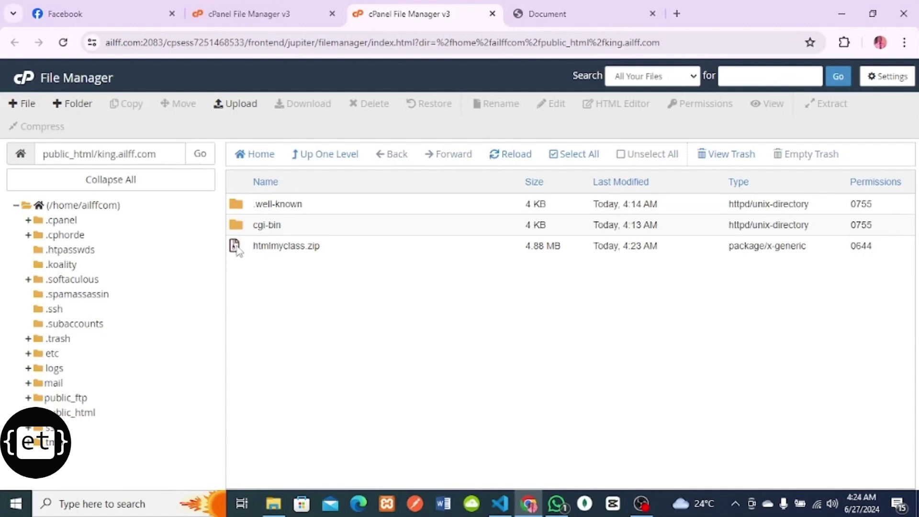
{"action": "right_click", "coordinate": [237, 251]}
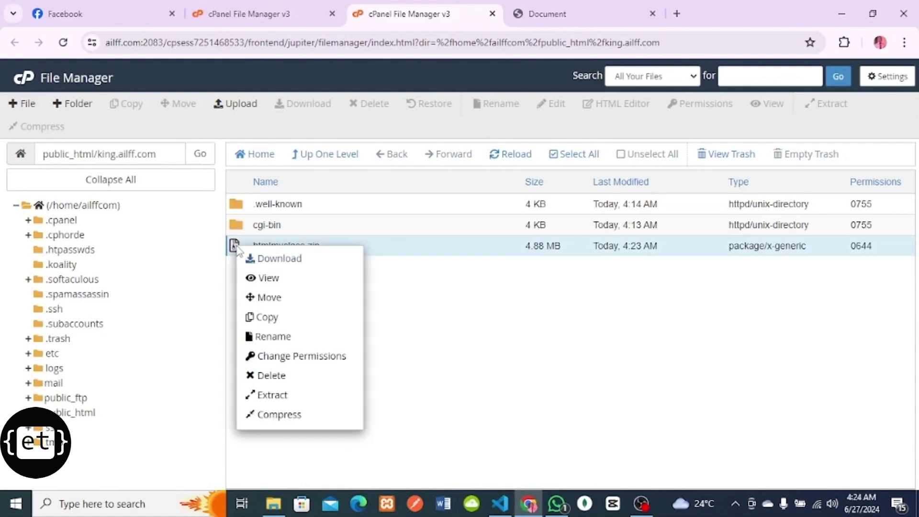
{"action": "left_click", "coordinate": [293, 399]}
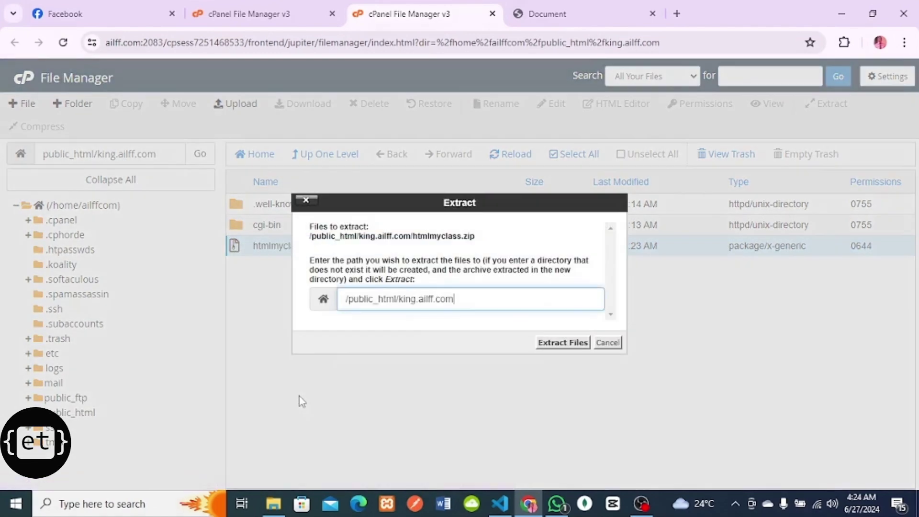
{"action": "left_click", "coordinate": [571, 343]}
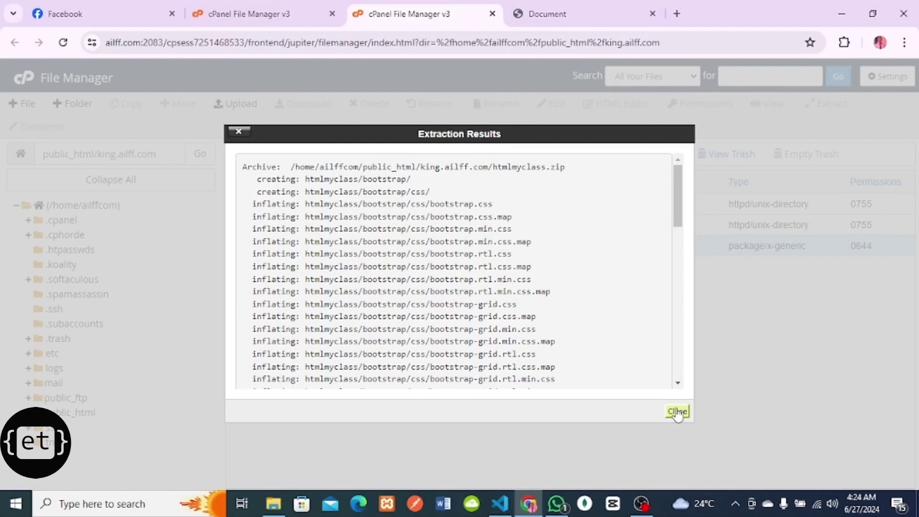
{"action": "left_click", "coordinate": [676, 412]}
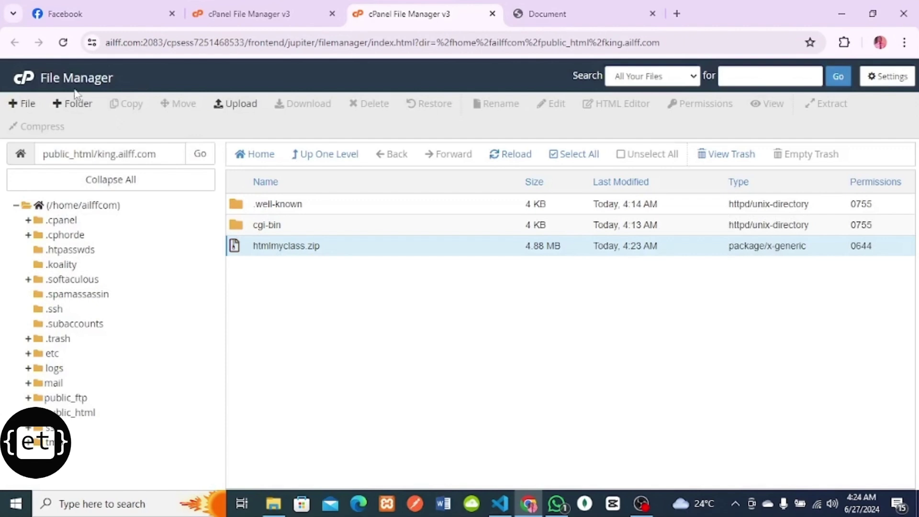
Step: Refresh the listing, trash htmlmyclass.zip, and open the extracted htmlmyclass folder
{"action": "left_click", "coordinate": [63, 44]}
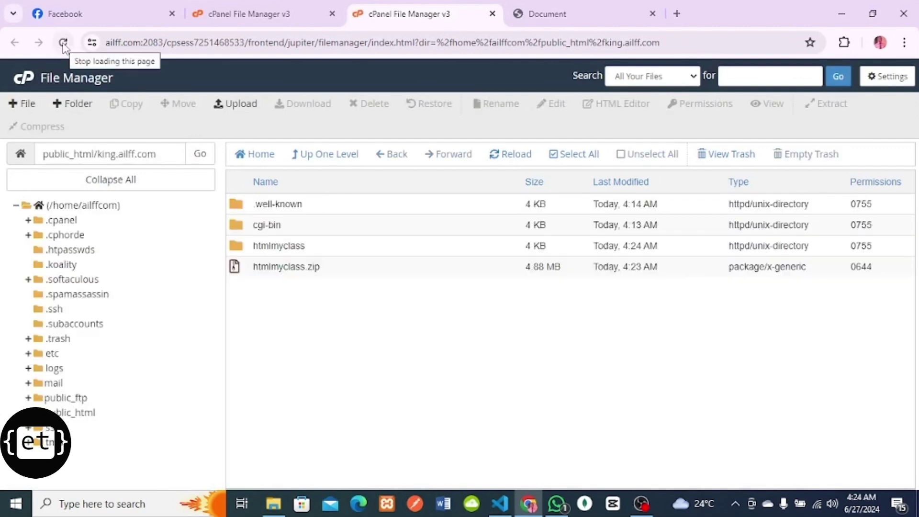
{"action": "left_click", "coordinate": [243, 273]}
{"action": "key", "text": "Delete"}
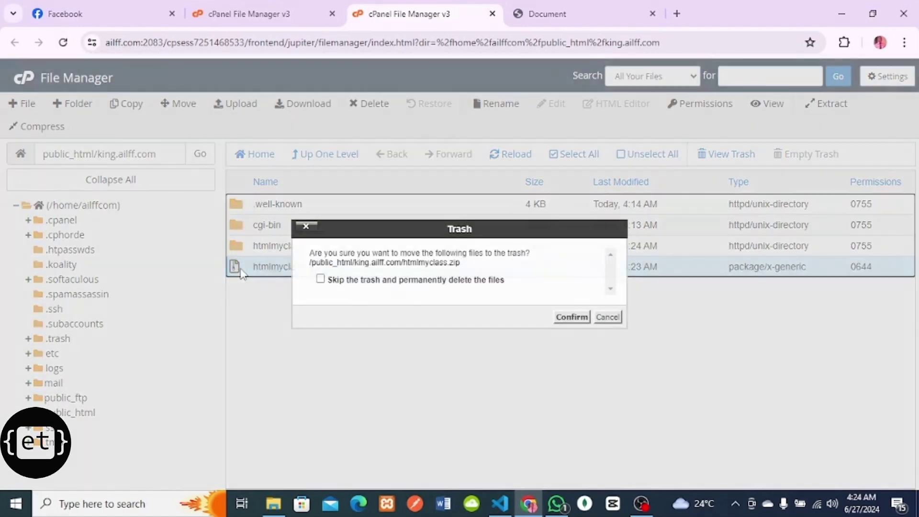
{"action": "left_click", "coordinate": [572, 318]}
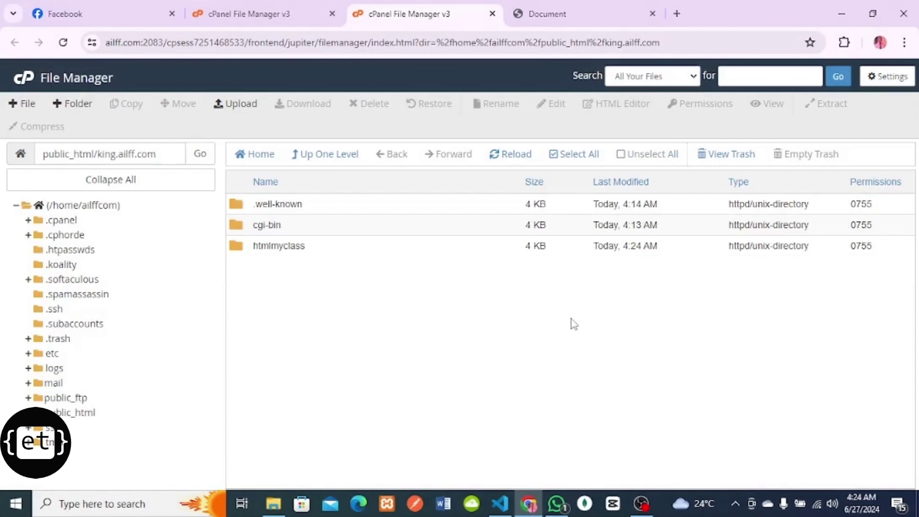
{"action": "double_click", "coordinate": [244, 248]}
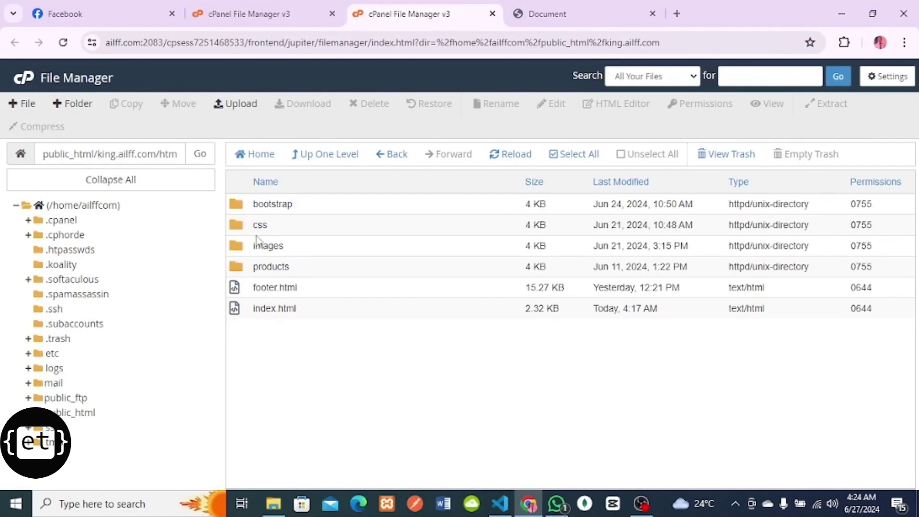
Step: Move bootstrap, css, images, products, footer.html and index.html up into king.ailff.com
{"action": "left_click", "coordinate": [573, 156]}
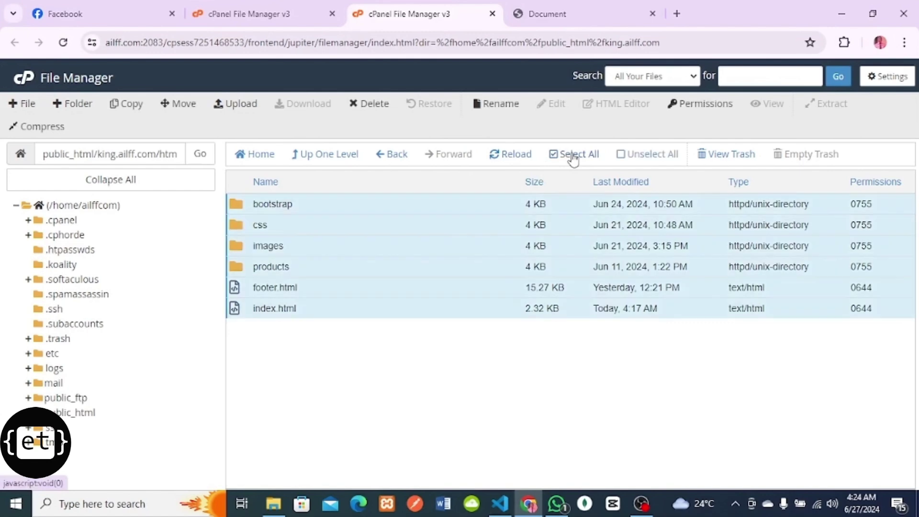
{"action": "right_click", "coordinate": [377, 227]}
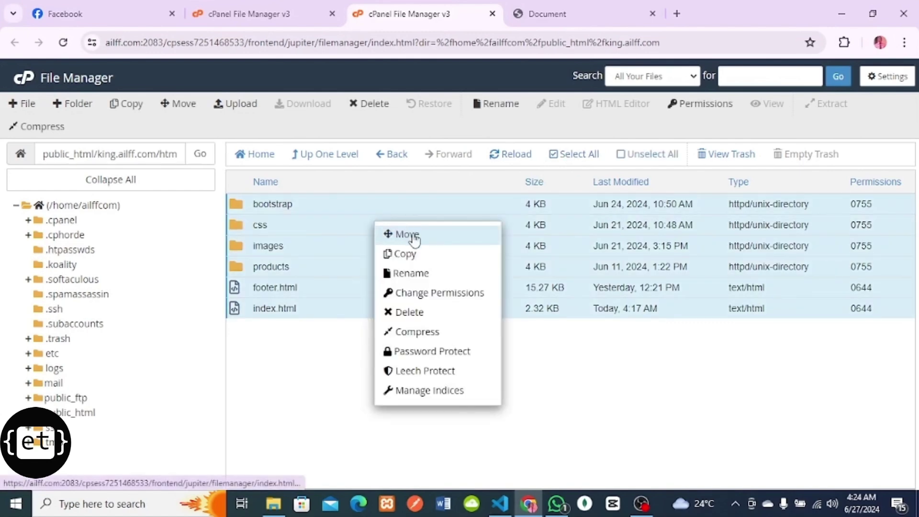
{"action": "left_click", "coordinate": [430, 235]}
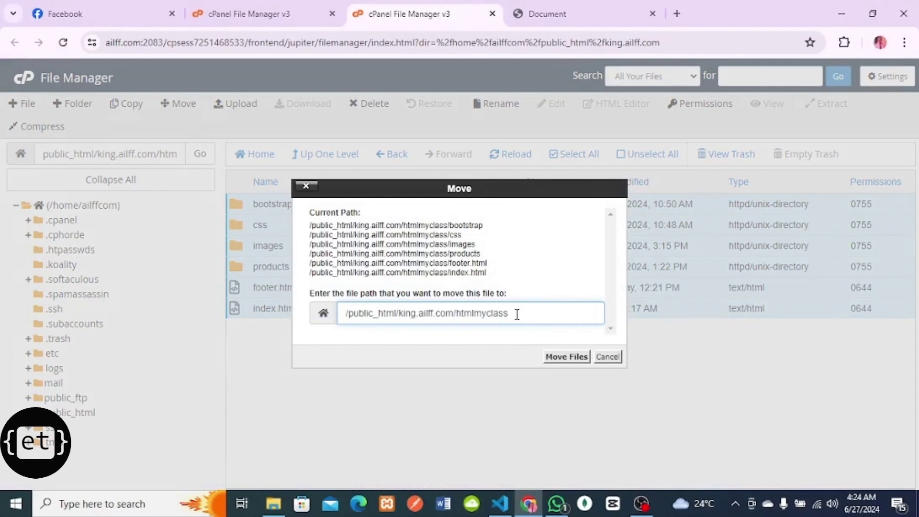
{"action": "key", "text": "BackSpace"}
{"action": "key", "text": "BackSpace"}
{"action": "key", "text": "BackSpace"}
{"action": "key", "text": "BackSpace"}
{"action": "key", "text": "BackSpace"}
{"action": "key", "text": "BackSpace"}
{"action": "key", "text": "BackSpace"}
{"action": "key", "text": "BackSpace"}
{"action": "key", "text": "BackSpace"}
{"action": "key", "text": "BackSpace"}
{"action": "left_click", "coordinate": [554, 358]}
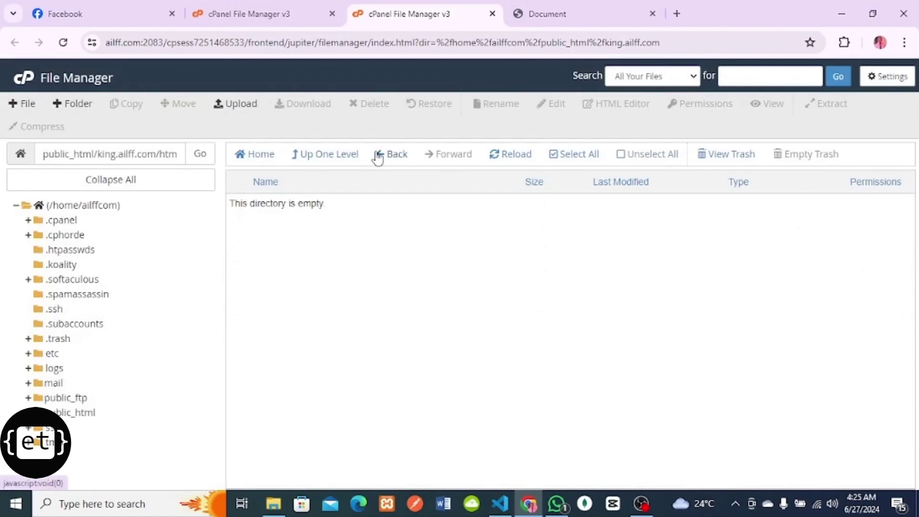
{"action": "left_click", "coordinate": [330, 160]}
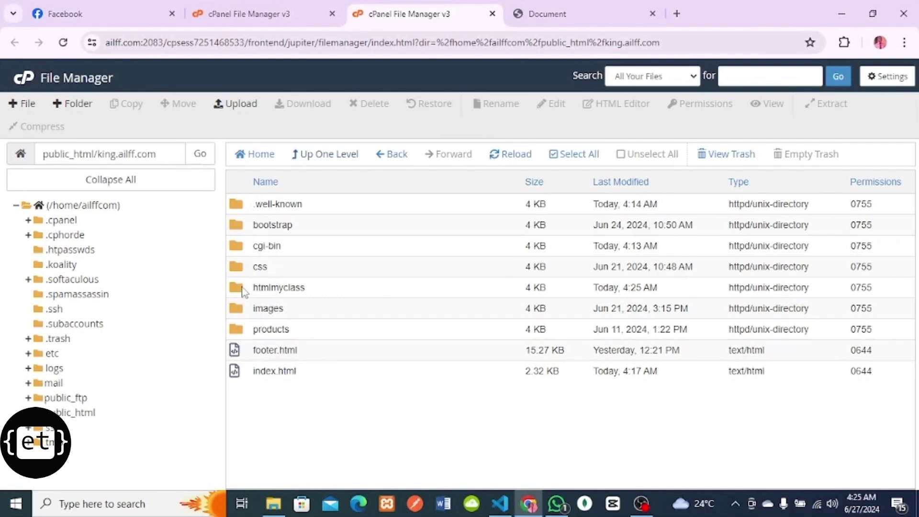
Step: Trash the empty htmlmyclass folder, then select the whole folder path for copying
{"action": "left_click", "coordinate": [243, 292]}
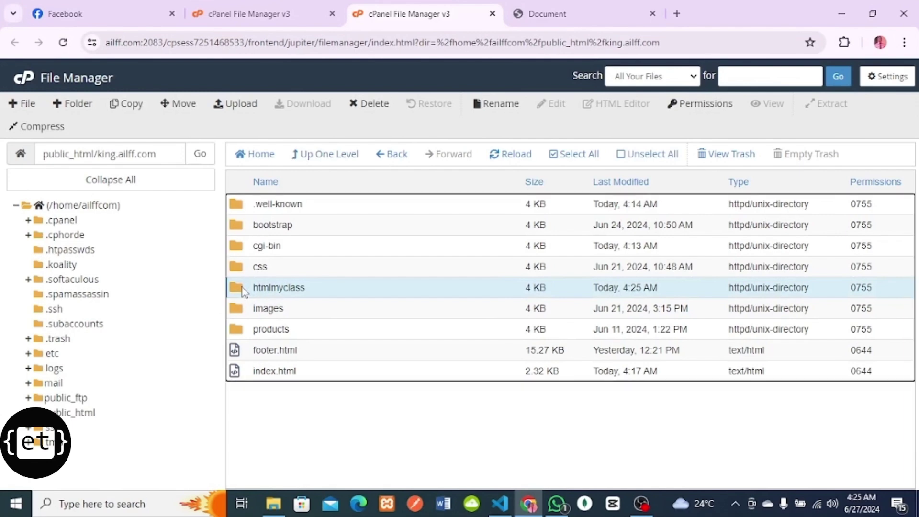
{"action": "key", "text": "Delete"}
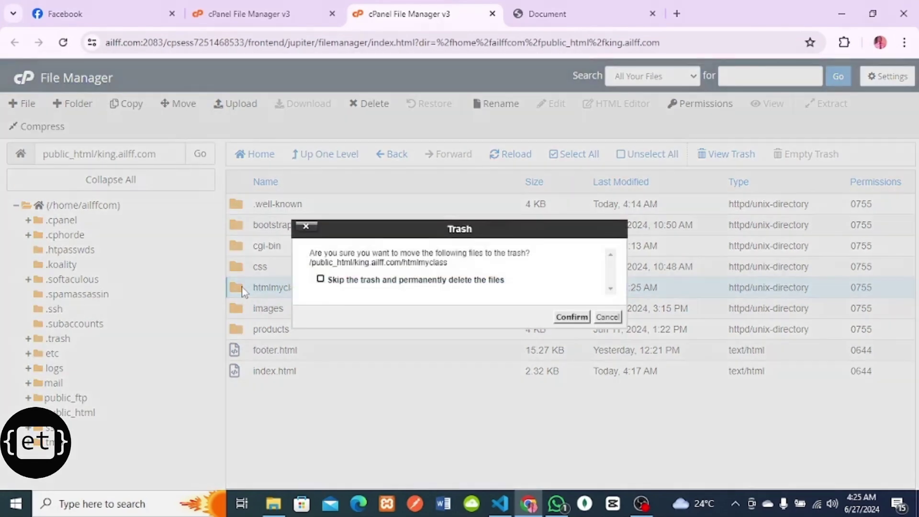
{"action": "left_click", "coordinate": [576, 317]}
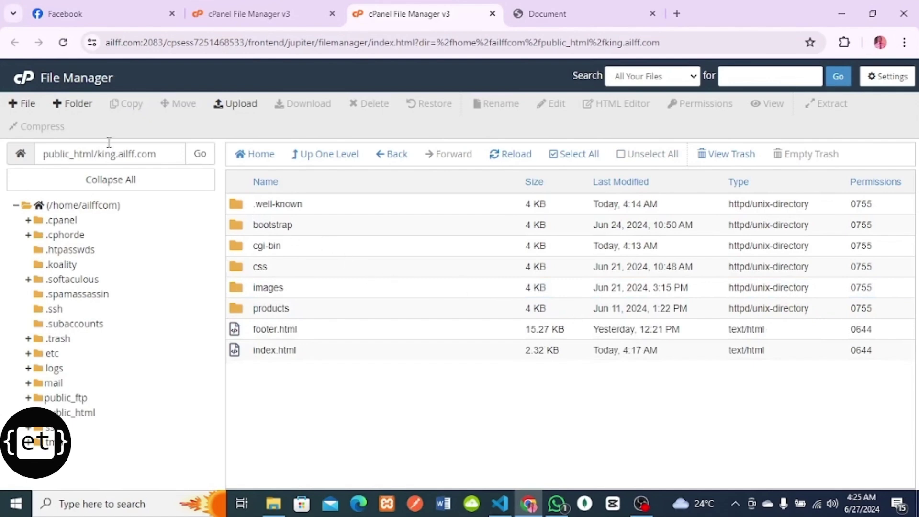
{"action": "left_click", "coordinate": [159, 152]}
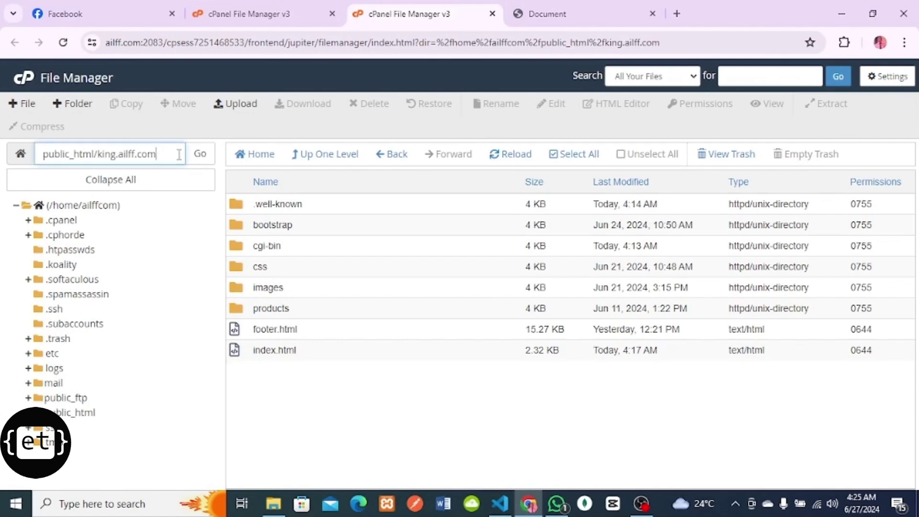
{"action": "key", "text": "ctrl+a"}
{"action": "key", "text": "ctrl+c"}
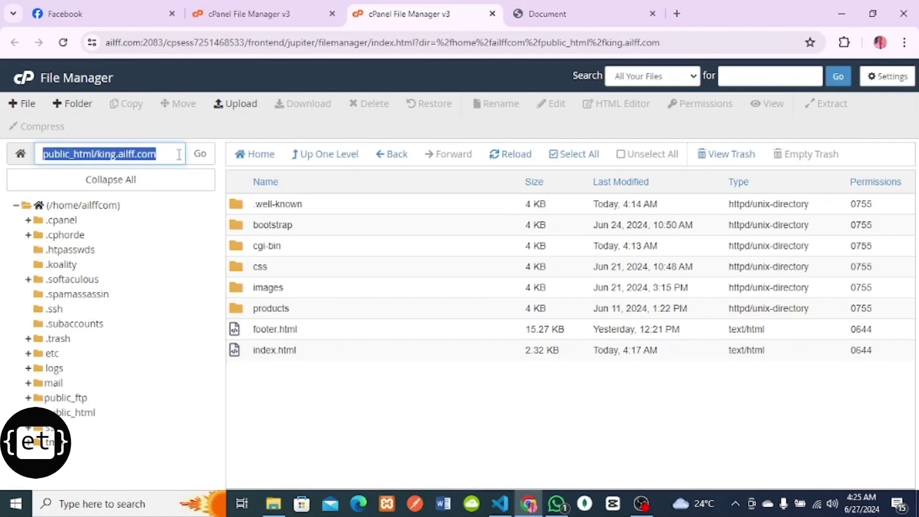
Step: In a new Chrome tab, paste the folder path, trim 'public_html/' and load king.ailff.com
{"action": "left_click", "coordinate": [676, 14]}
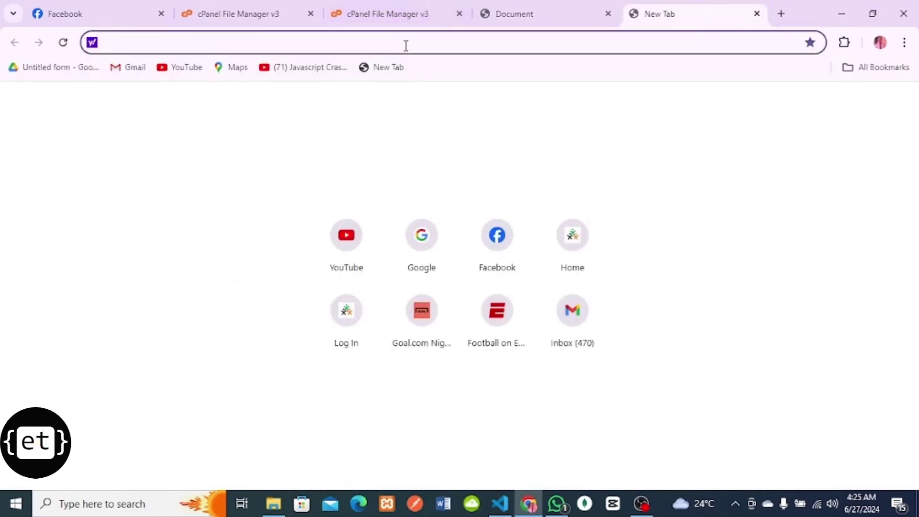
{"action": "key", "text": "ctrl+v"}
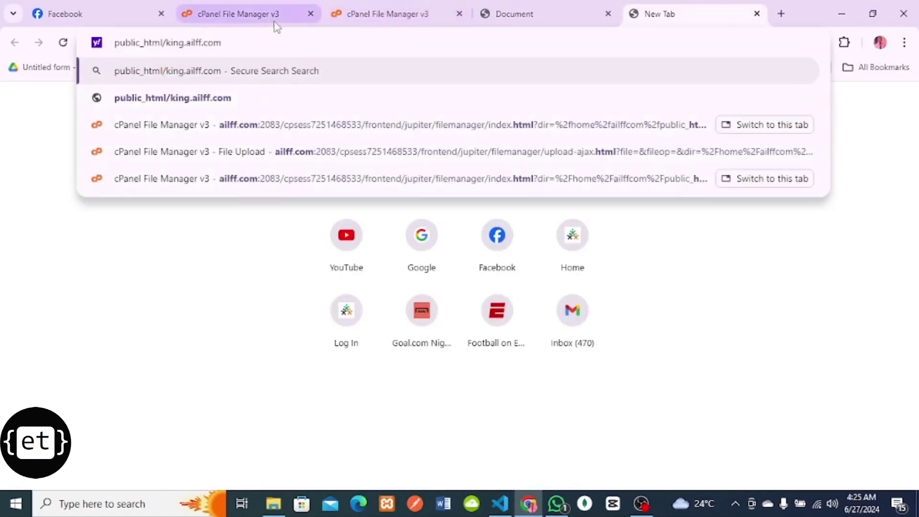
{"action": "left_click", "coordinate": [163, 44]}
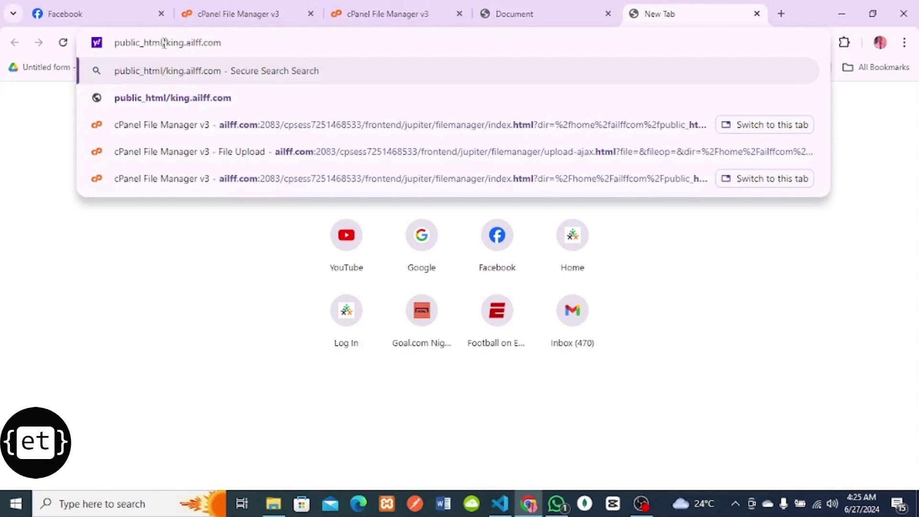
{"action": "key", "text": "BackSpace"}
{"action": "key", "text": "BackSpace"}
{"action": "key", "text": "BackSpace"}
{"action": "key", "text": "BackSpace"}
{"action": "key", "text": "BackSpace"}
{"action": "key", "text": "BackSpace"}
{"action": "key", "text": "BackSpace"}
{"action": "key", "text": "BackSpace"}
{"action": "key", "text": "BackSpace"}
{"action": "key", "text": "BackSpace"}
{"action": "key", "text": "BackSpace"}
{"action": "key", "text": "BackSpace"}
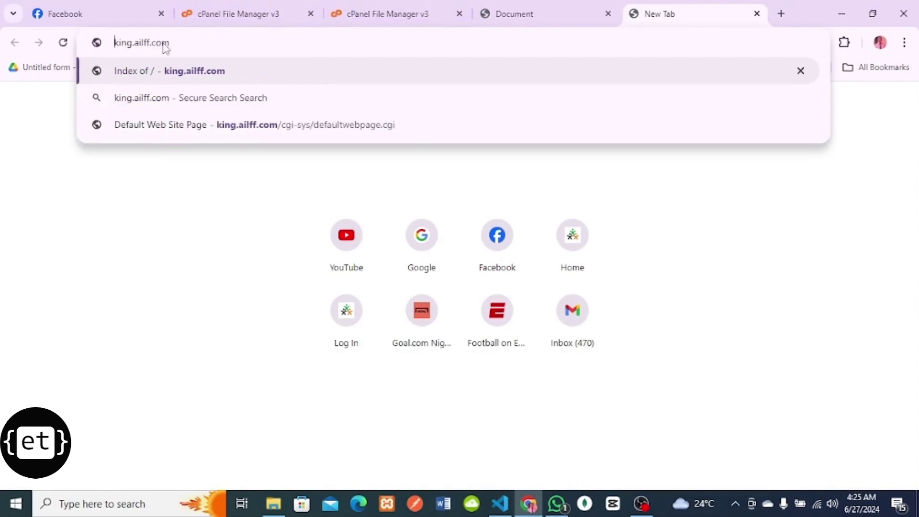
{"action": "key", "text": "Return"}
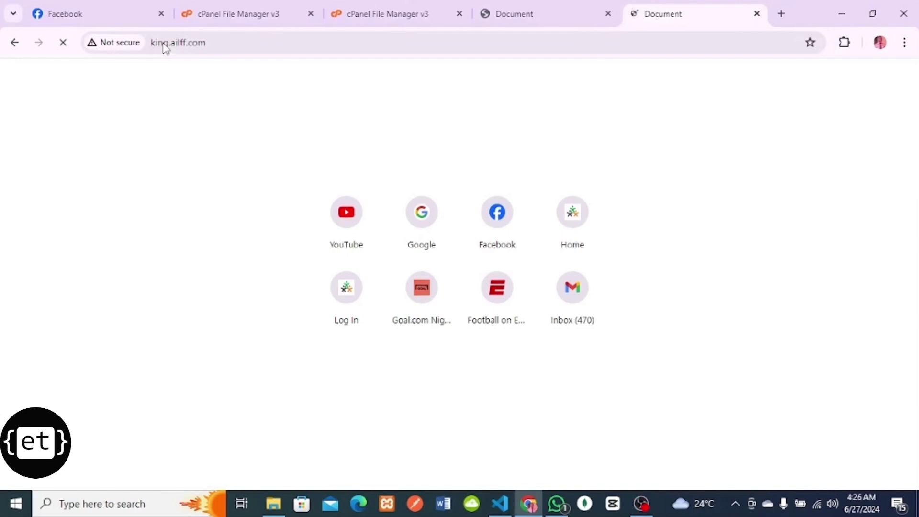